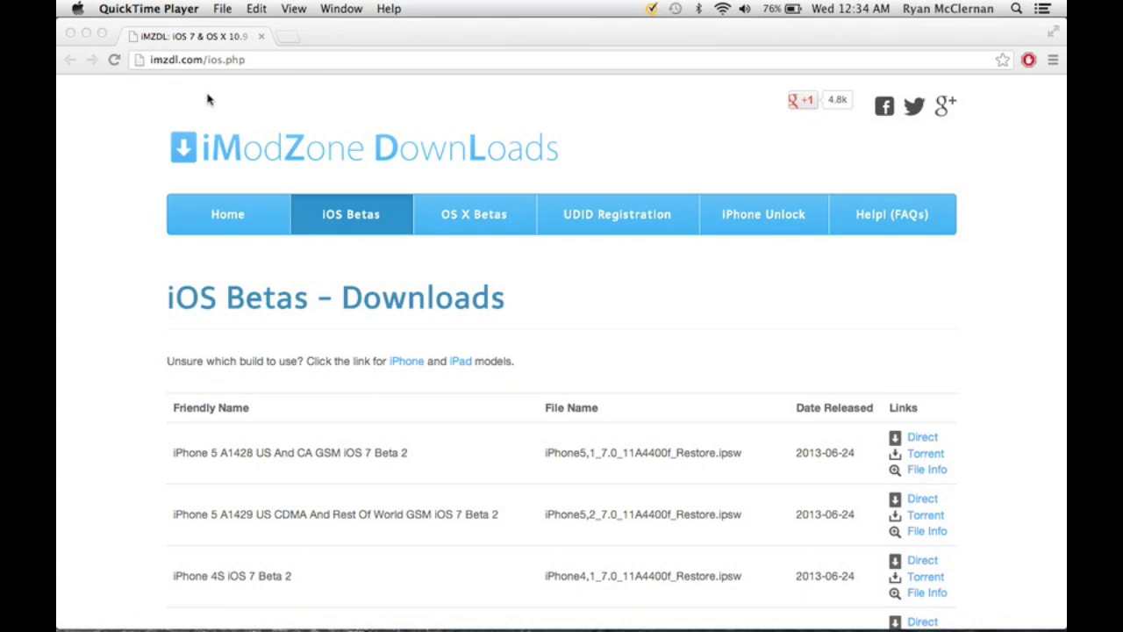
- Search the web for "bit torrent" in a new tab, view the official BitTorrent site, and close that tab
left_click(562, 120)
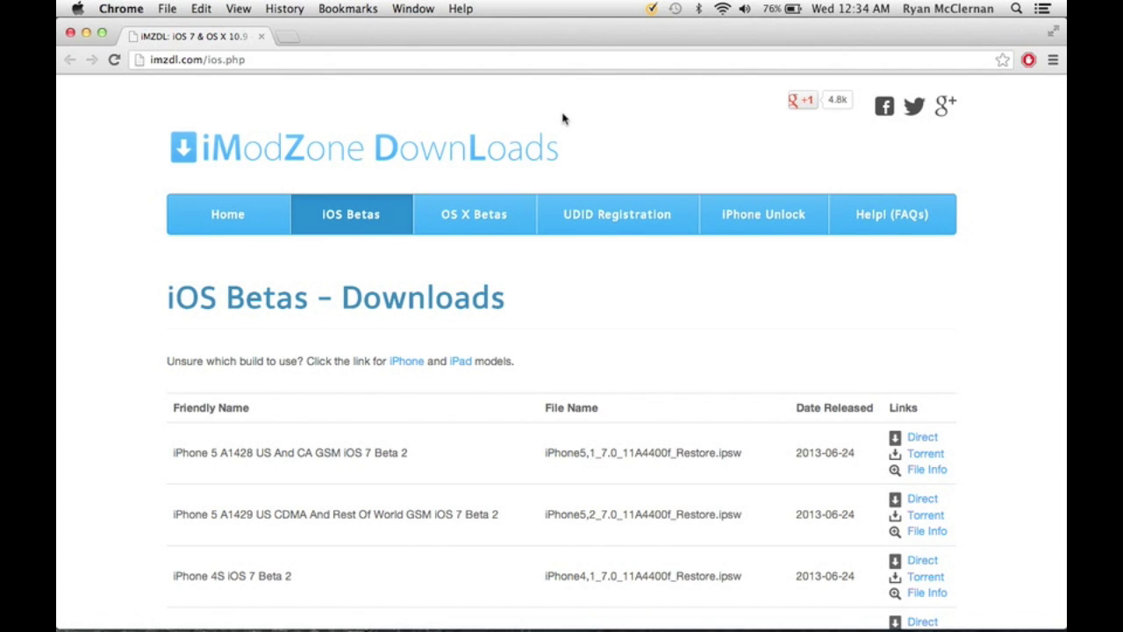
key("super+t")
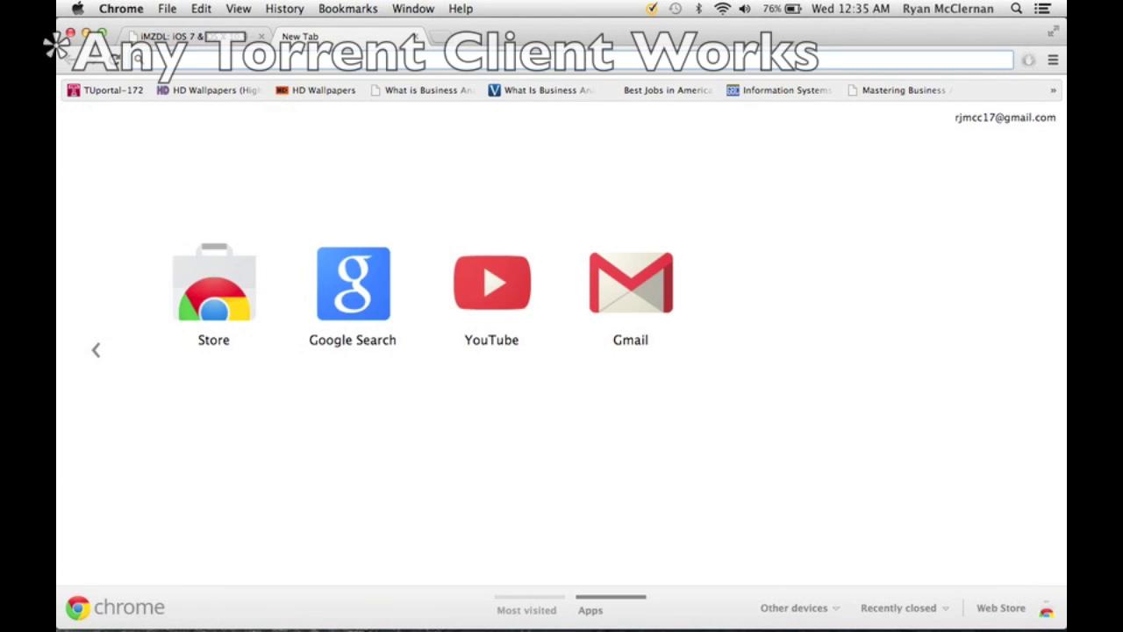
type("bit")
type(" tor")
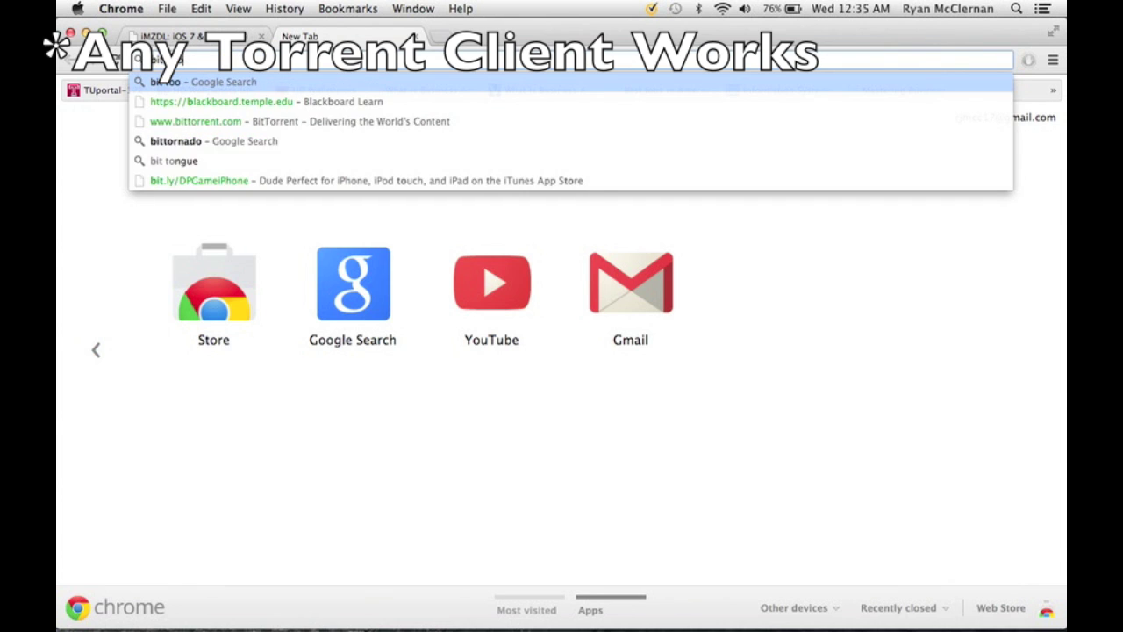
type("re")
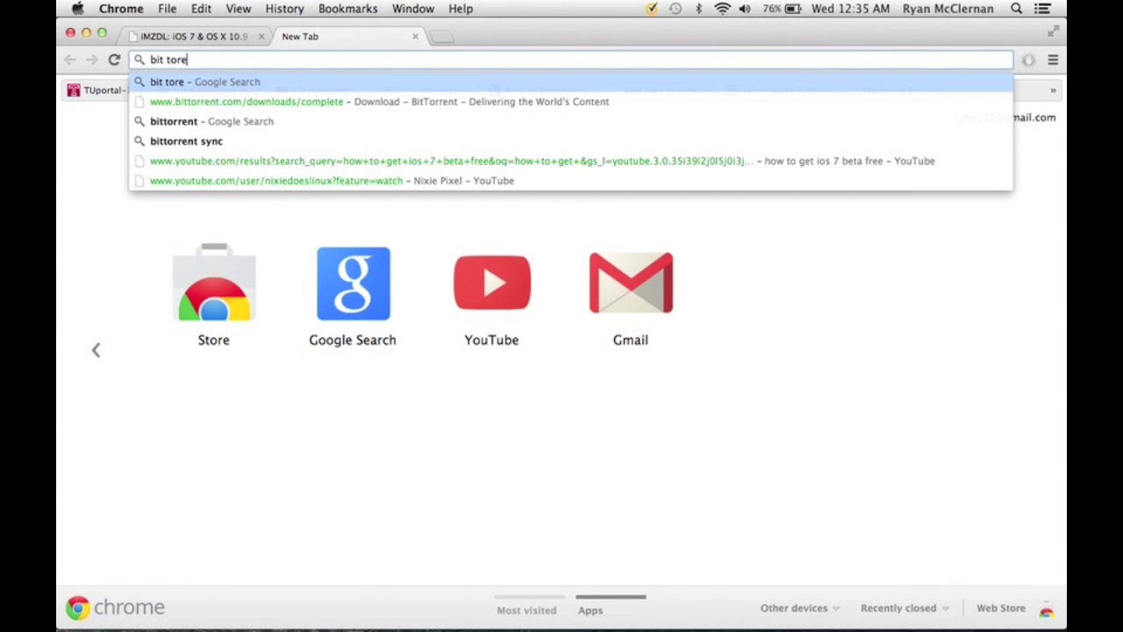
key("BackSpace")
key("BackSpace")
type("rent")
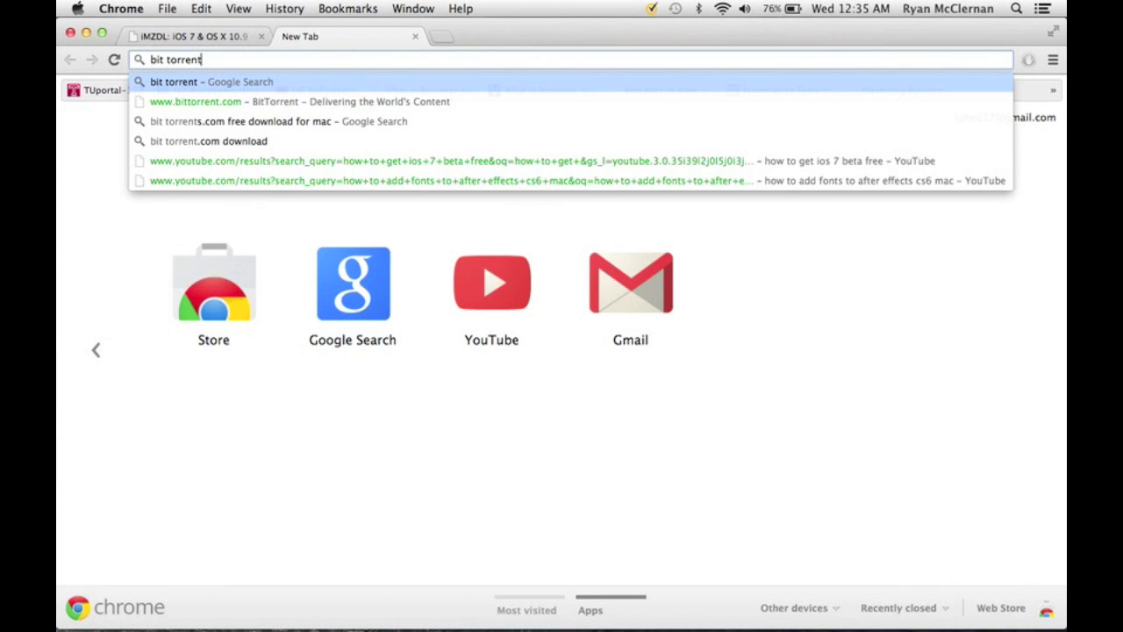
key("Return")
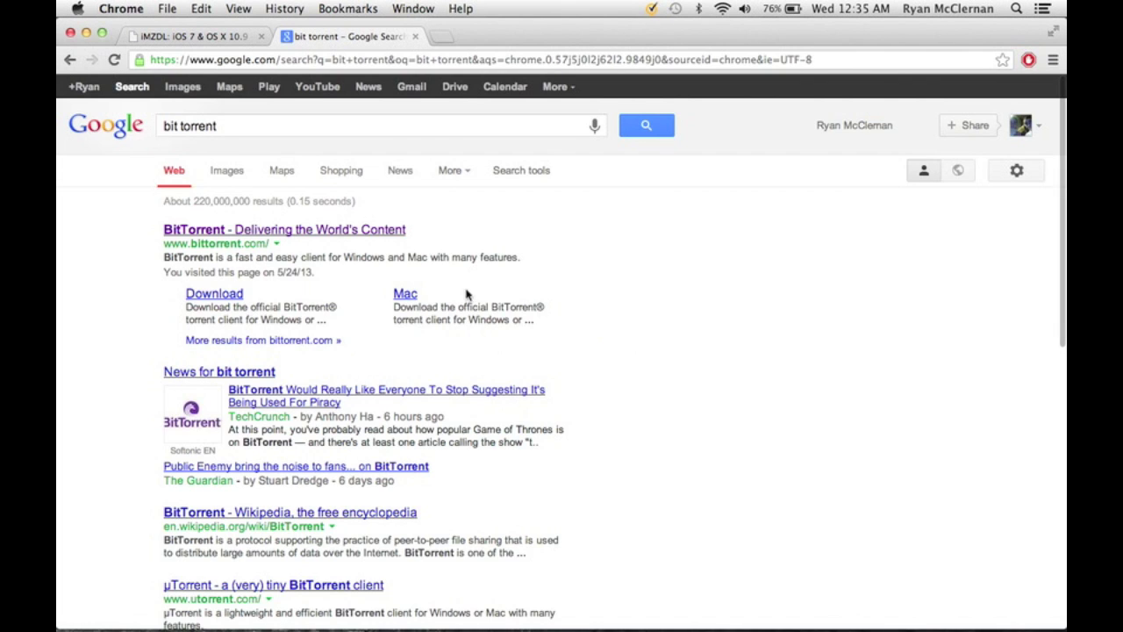
left_click(327, 231)
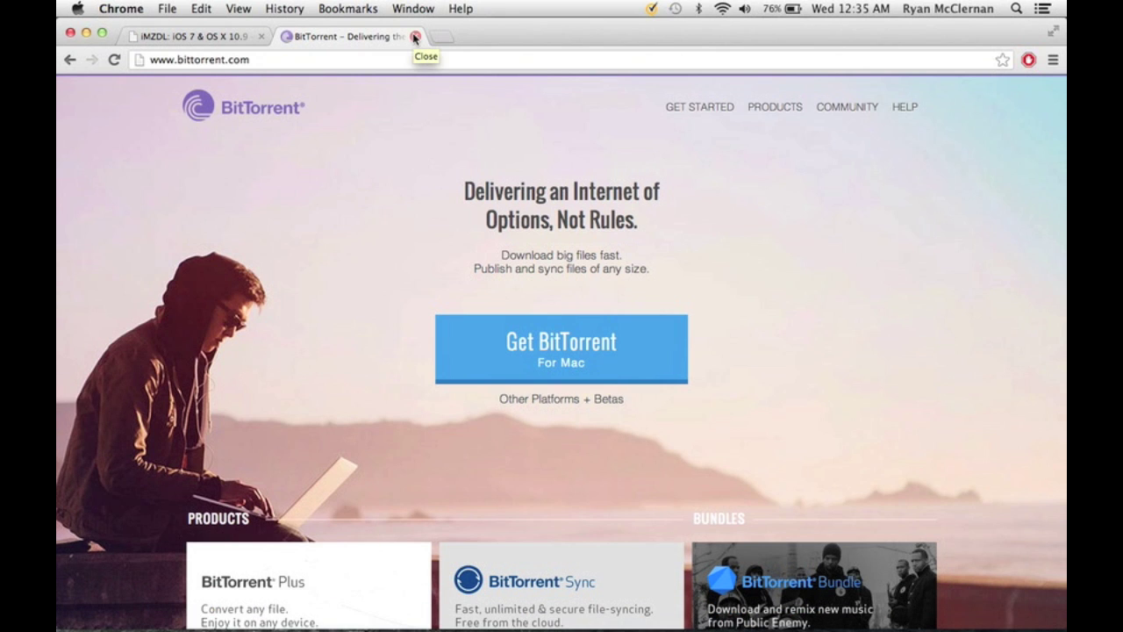
left_click(416, 37)
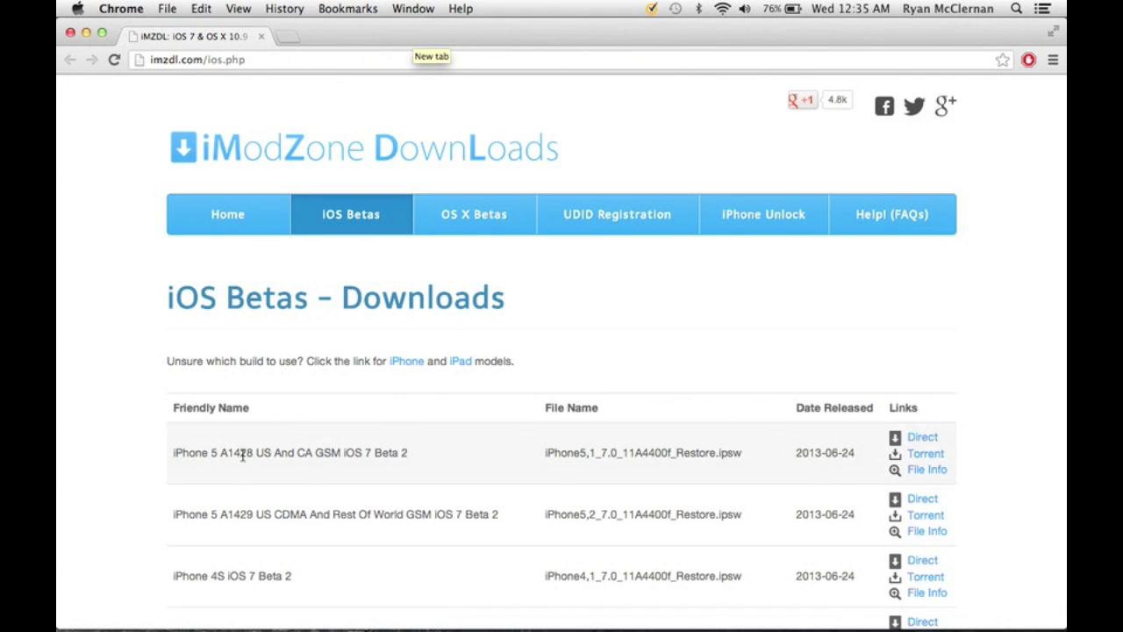
- Download the torrent file for iPad Mini A1432 WiFi iOS 7 Beta 2 from the iOS Betas list
scroll(93, 478, "down", 5)
scroll(93, 481, "down", 20)
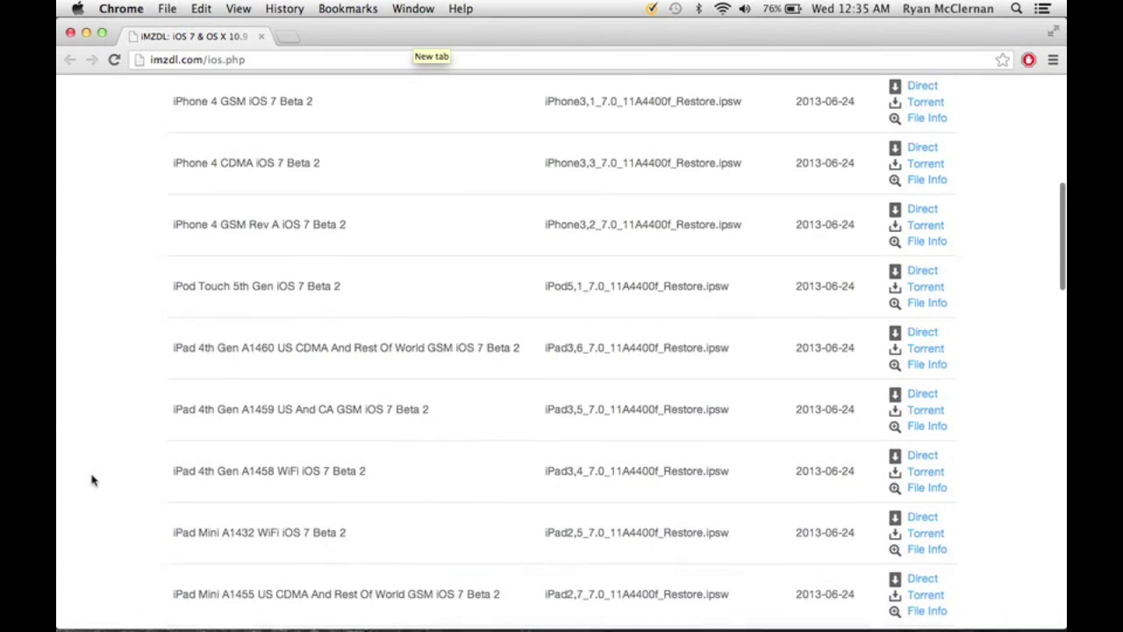
scroll(93, 480, "down", 15)
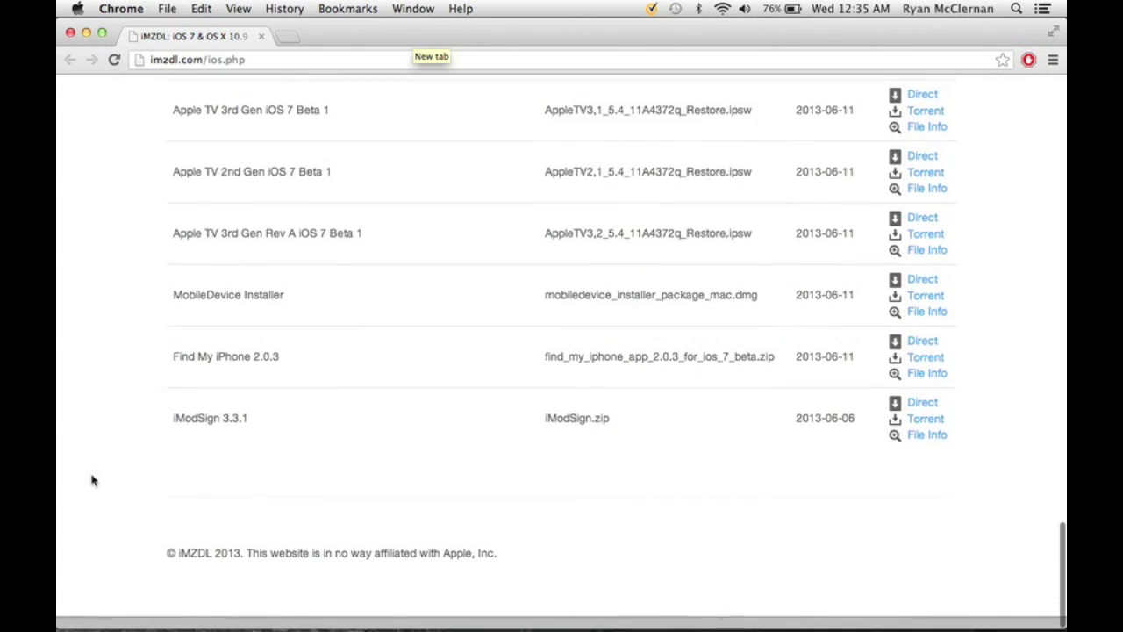
scroll(93, 480, "up", 20)
scroll(93, 480, "up", 15)
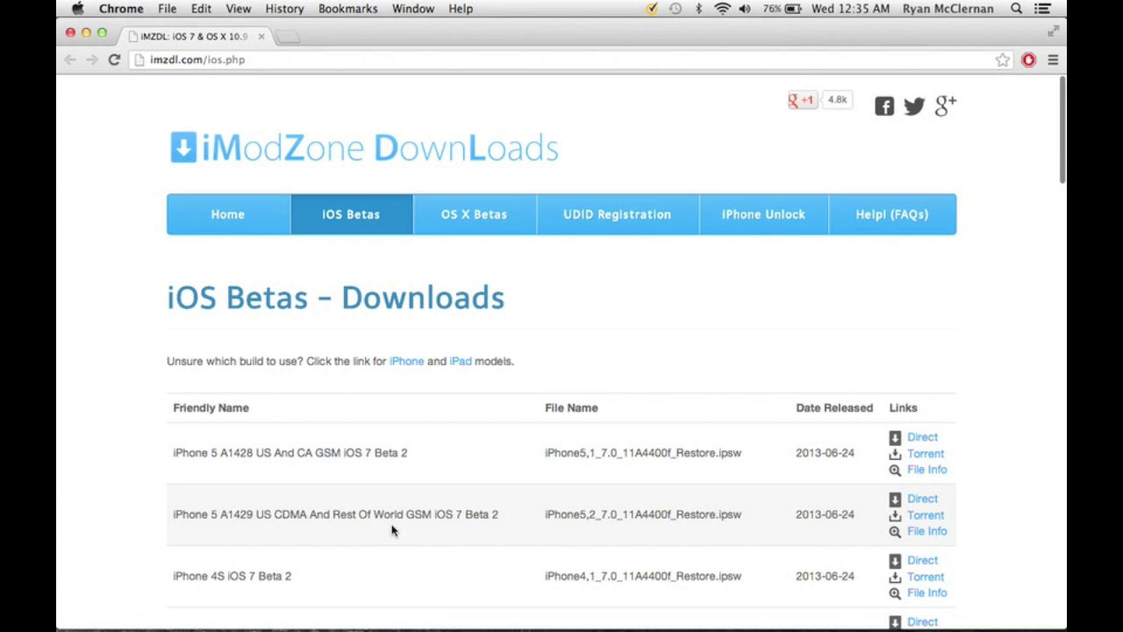
scroll(298, 471, "down", 4)
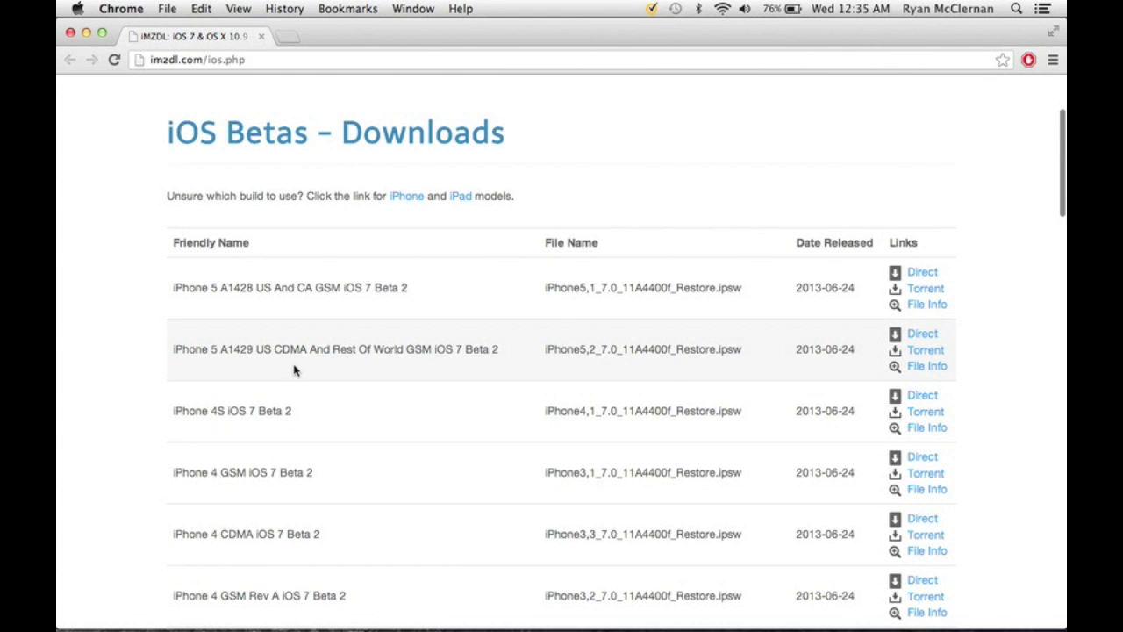
scroll(114, 393, "down", 6)
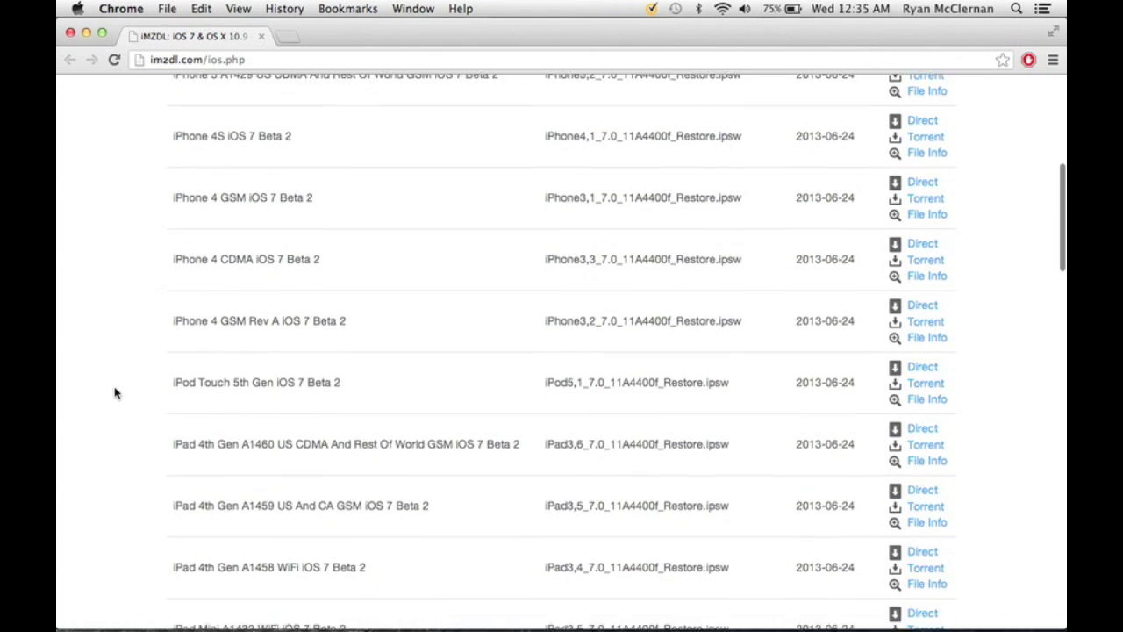
scroll(114, 393, "down", 6)
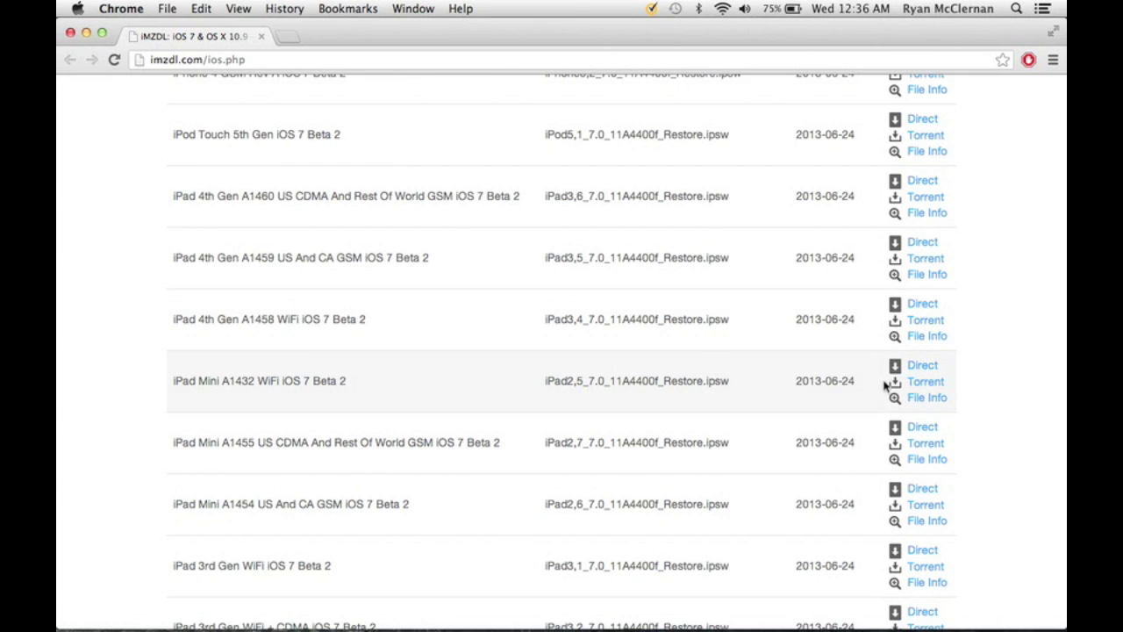
left_click(925, 386)
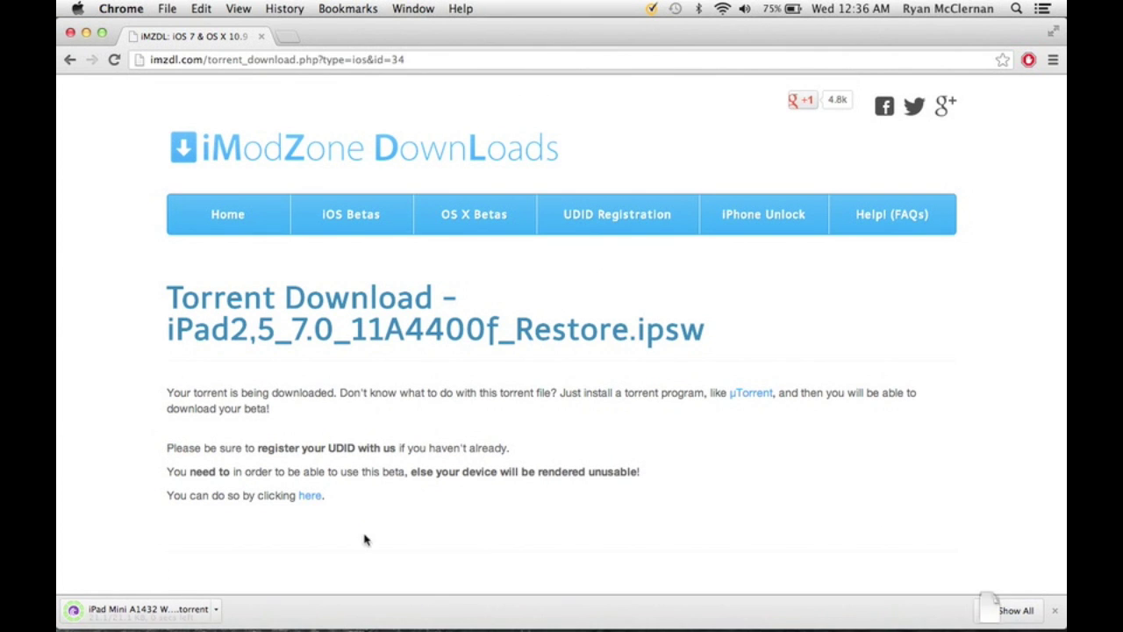
- Open the downloaded iPad Mini torrent file in BitTorrent and add it with both files included and the default save folder
left_click(135, 612)
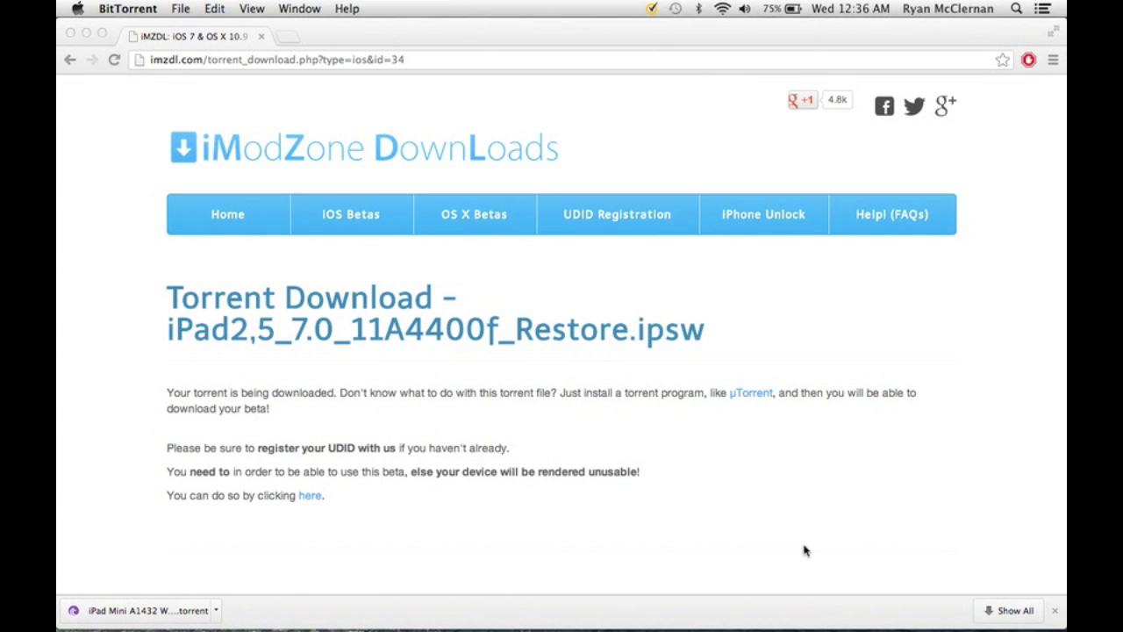
mouse_move(817, 627)
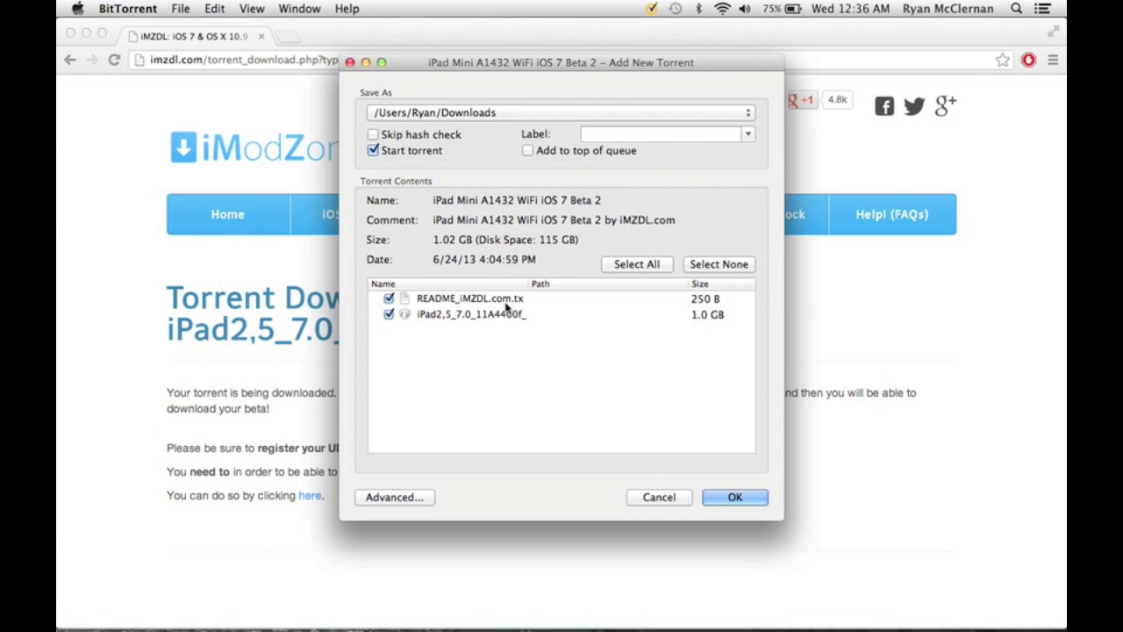
left_click(734, 497)
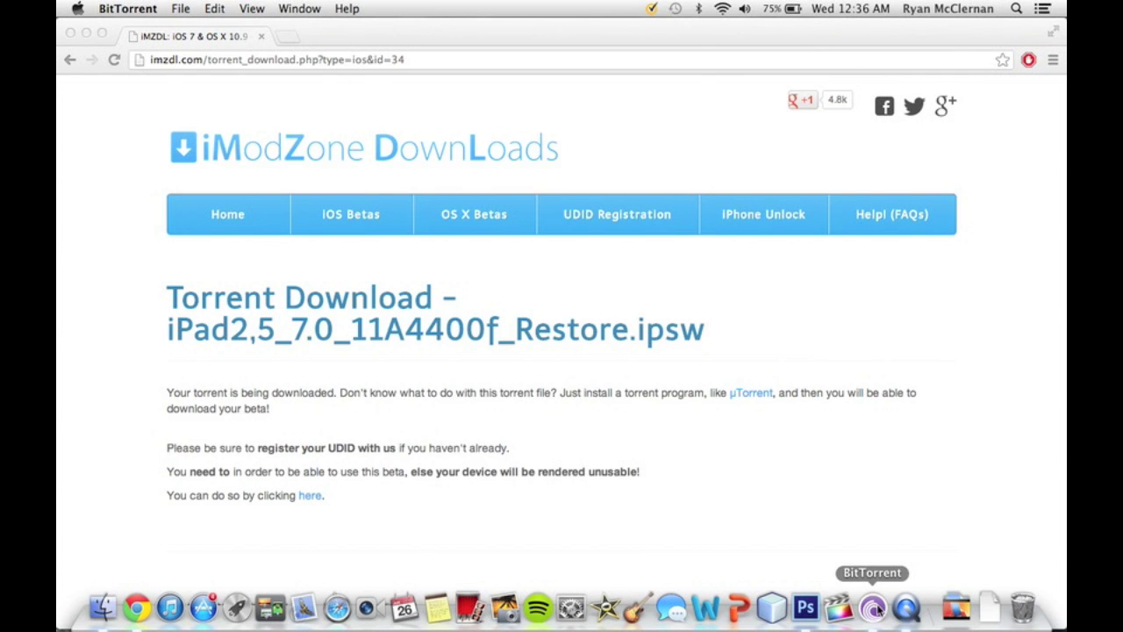
- Show the downloading torrents in the BitTorrent window and set the iPad Mini torrent's bandwidth allocation to High
left_click(874, 608)
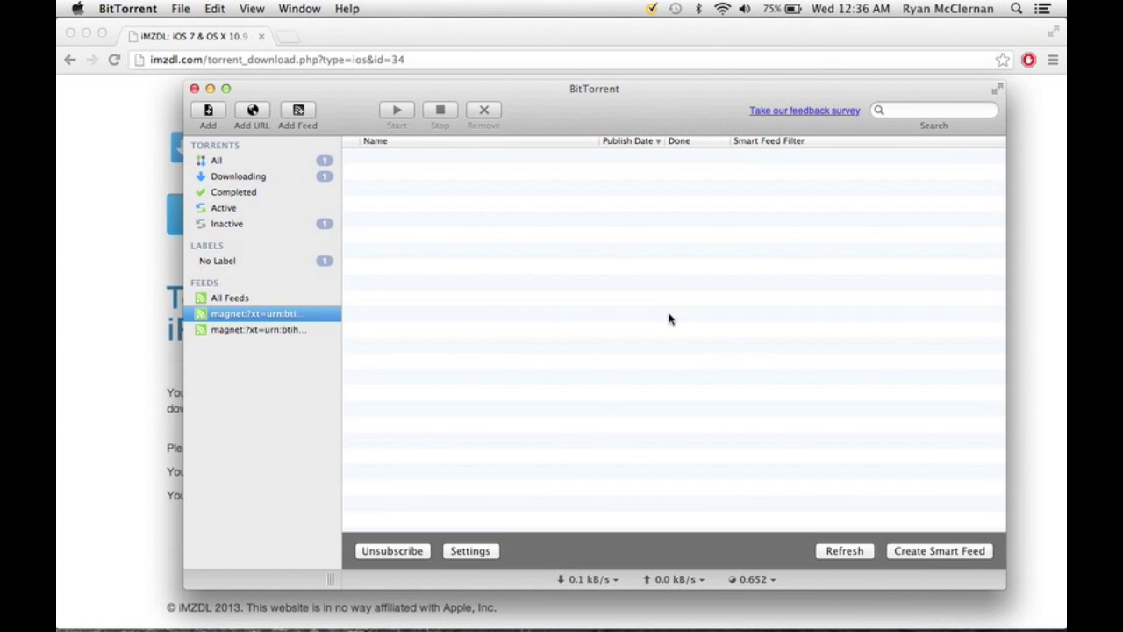
left_click(249, 177)
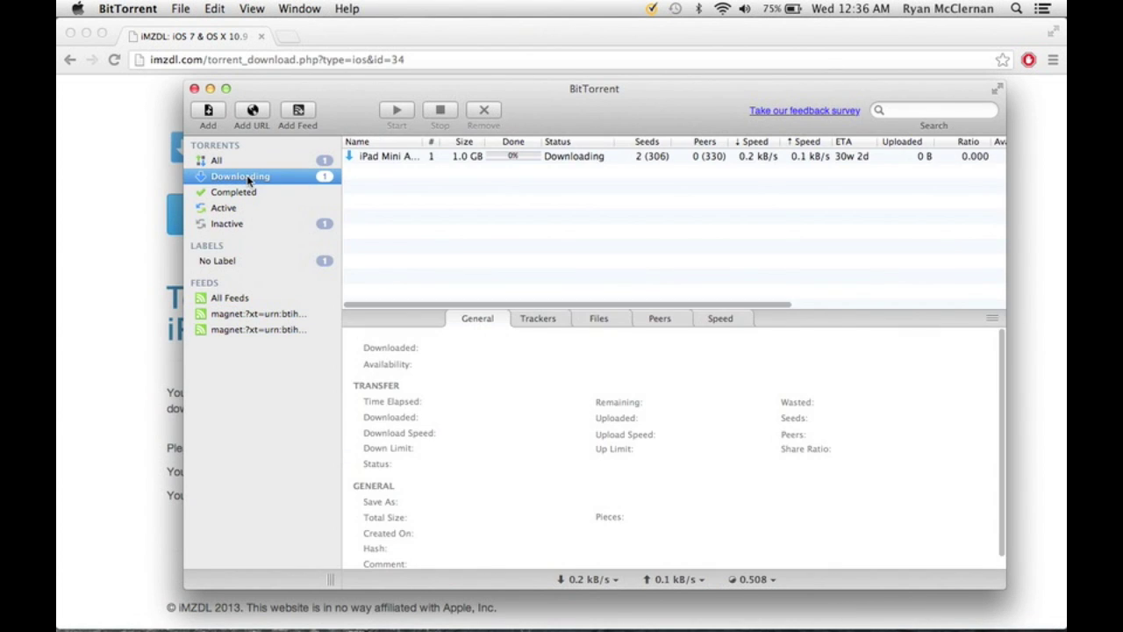
right_click(560, 158)
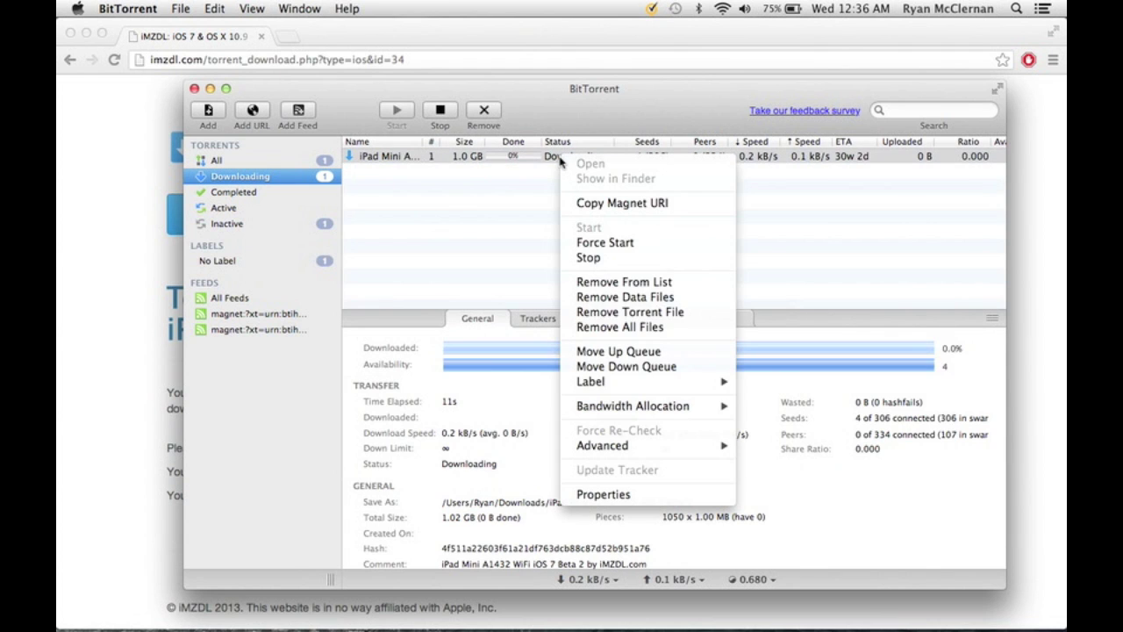
mouse_move(667, 409)
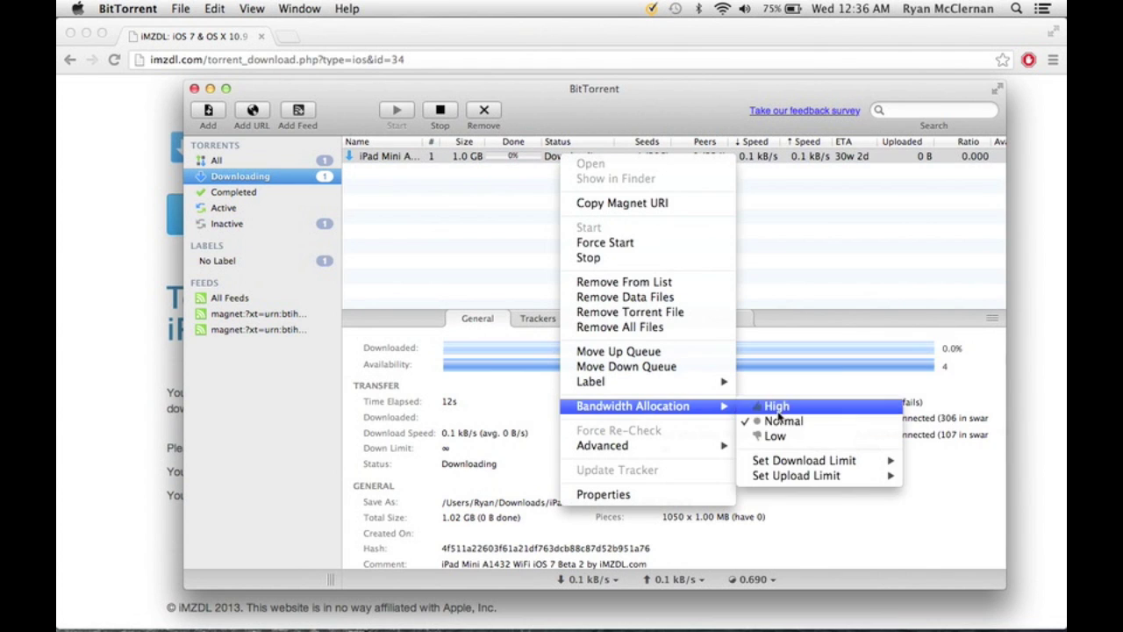
left_click(769, 407)
left_click(684, 161)
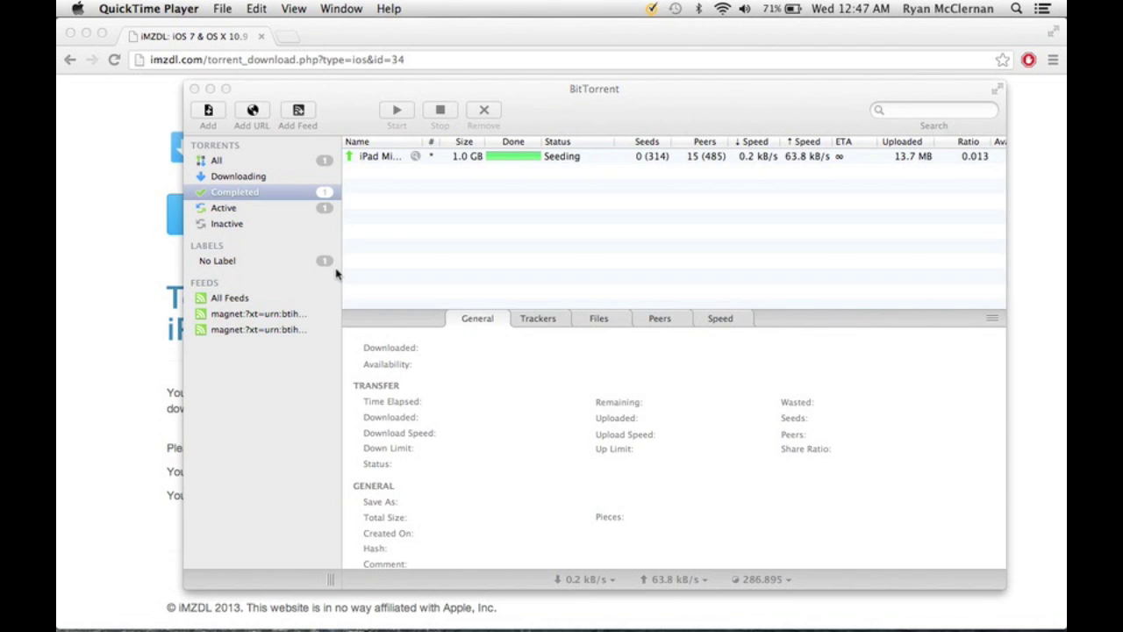
- Switch to Finder, search for "ipad mini" and open the iPad Mini A1432 WiFi iOS 7 Beta 2 folder
left_click(103, 608)
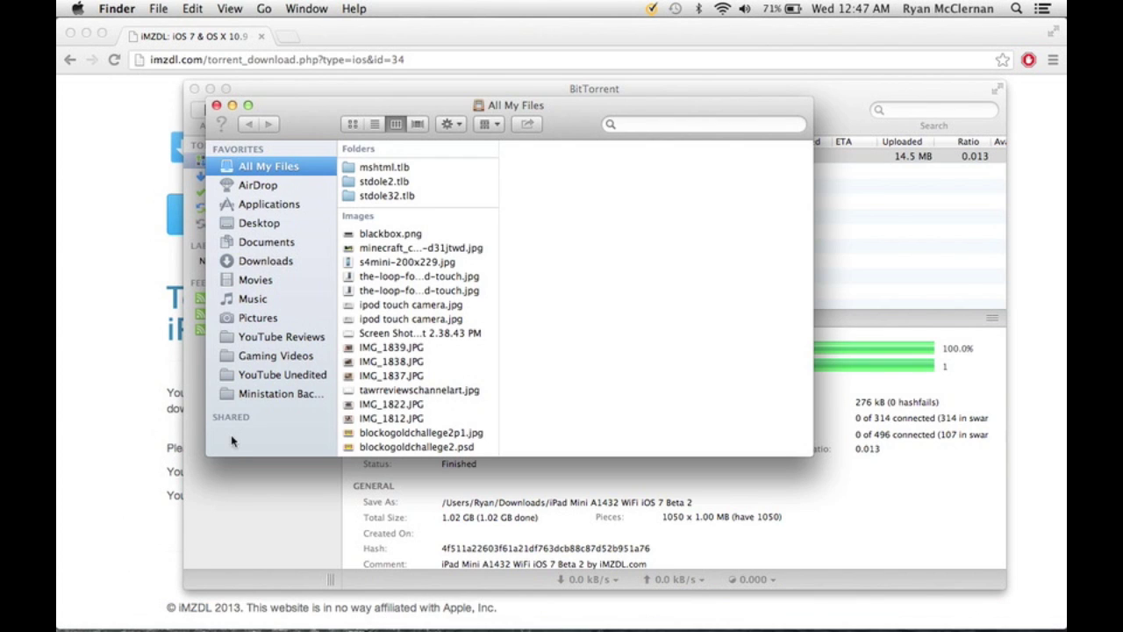
left_click(281, 261)
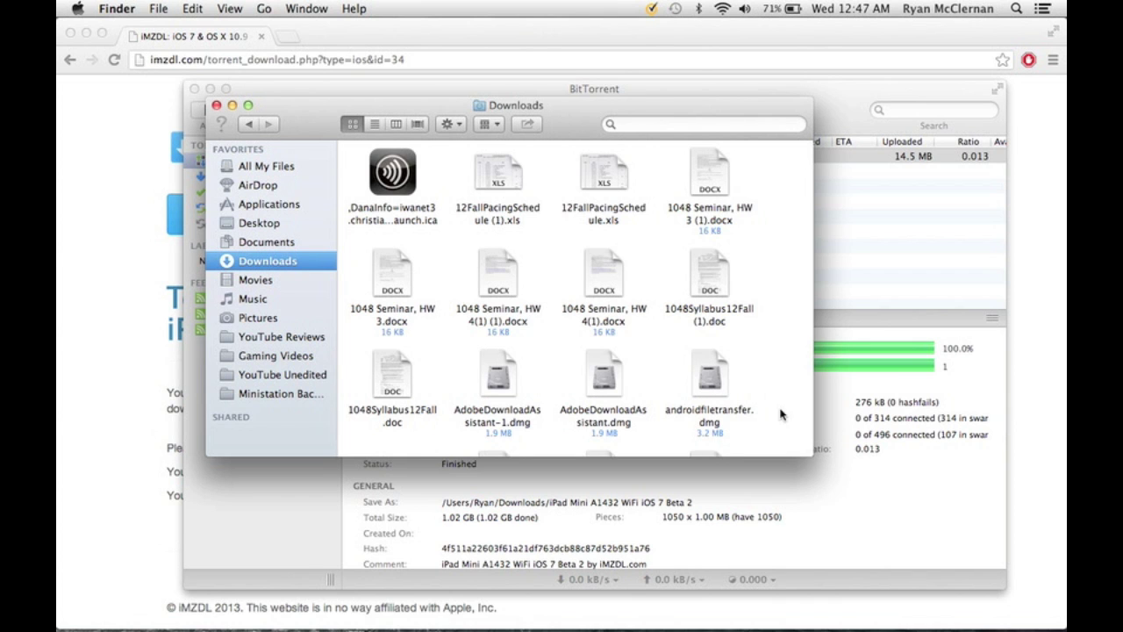
left_click_drag(567, 123, 593, 199)
left_click(678, 200)
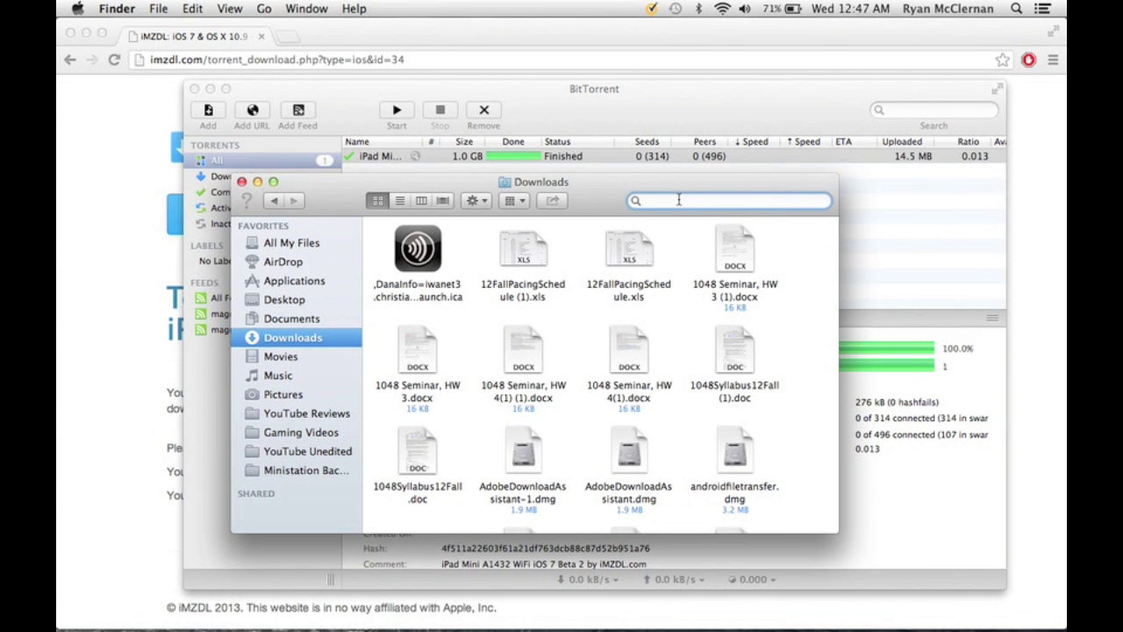
type("ipad mini")
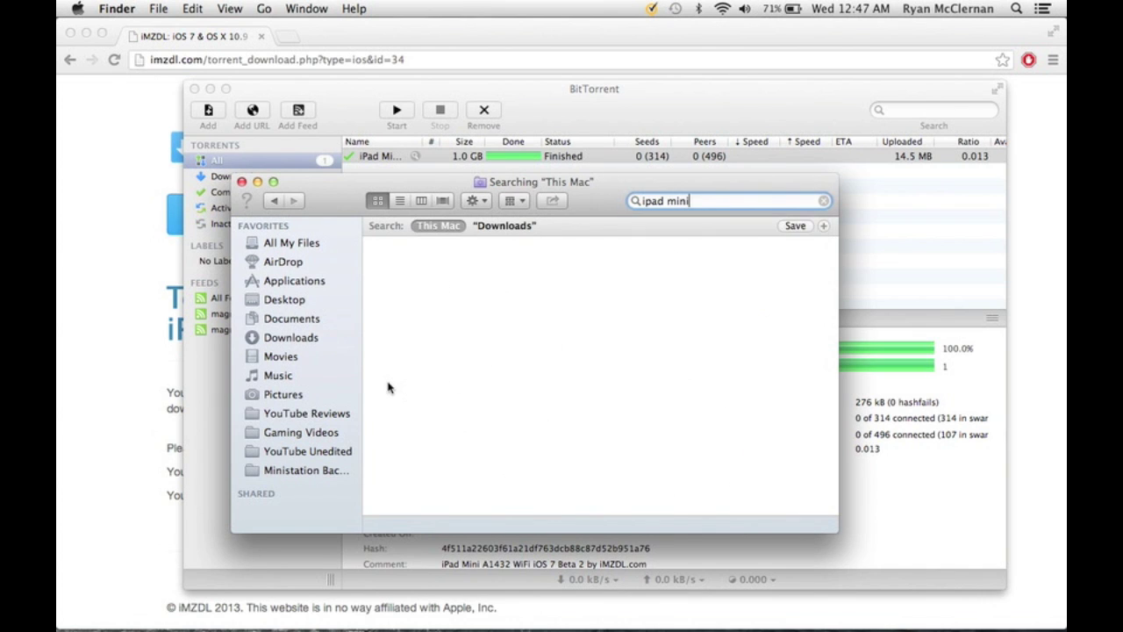
key("Return")
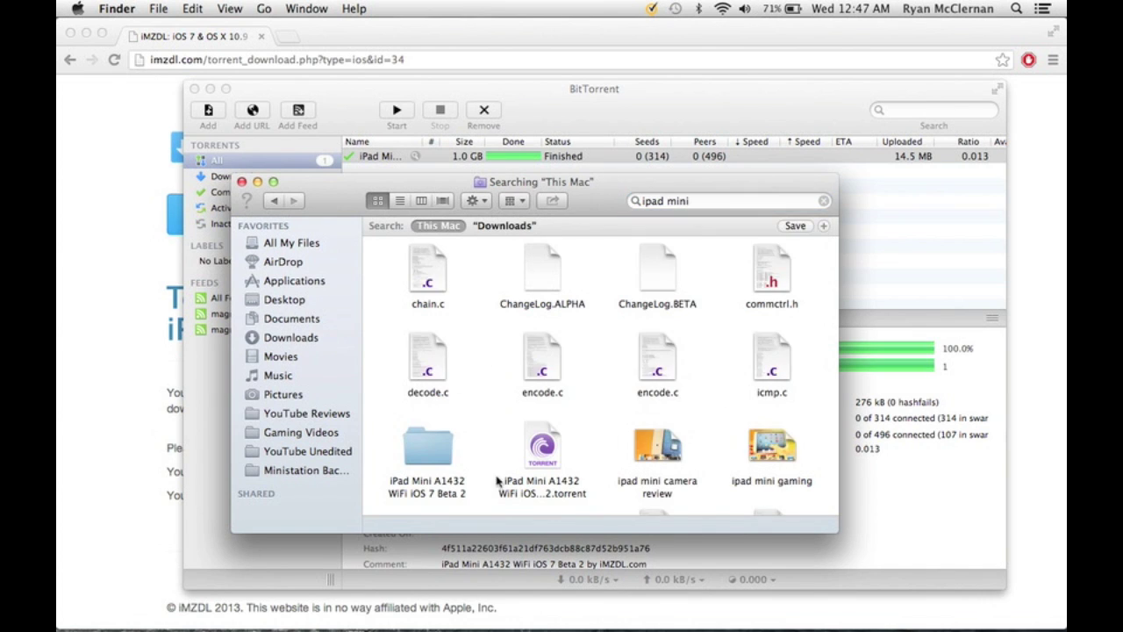
double_click(439, 465)
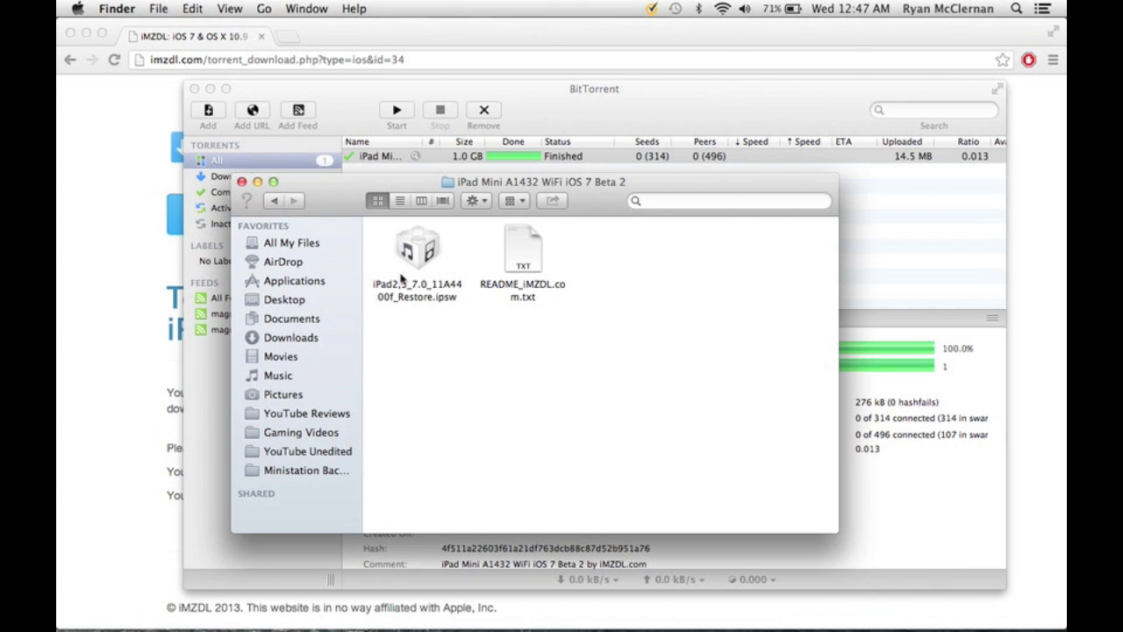
- Switch to iTunes and postpone the registration of the connected iPad
mouse_move(203, 614)
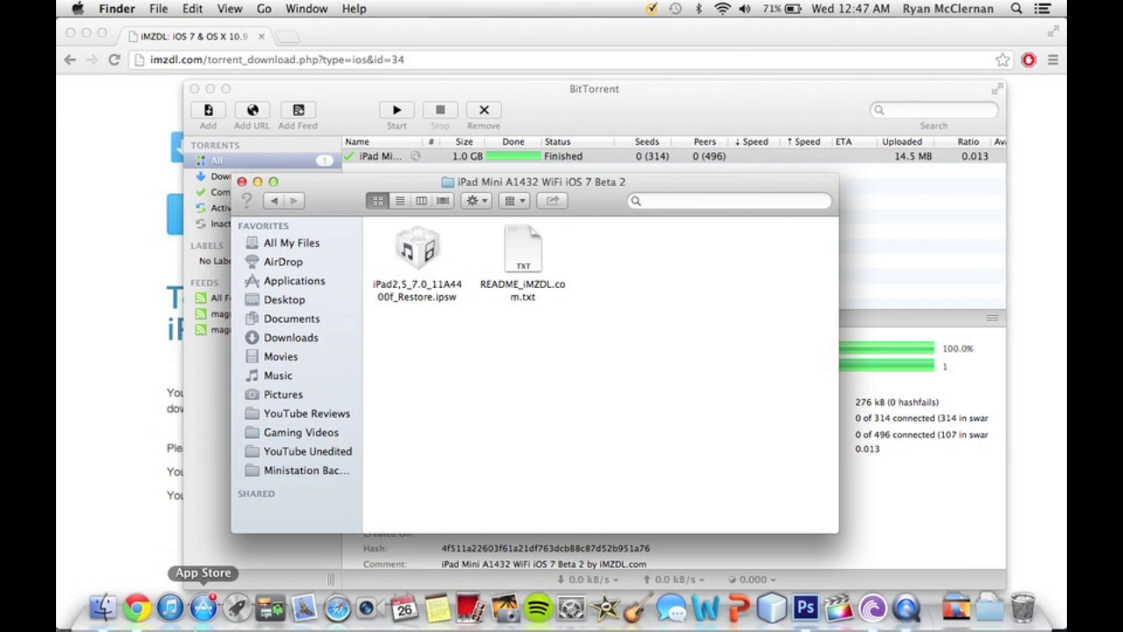
left_click(170, 609)
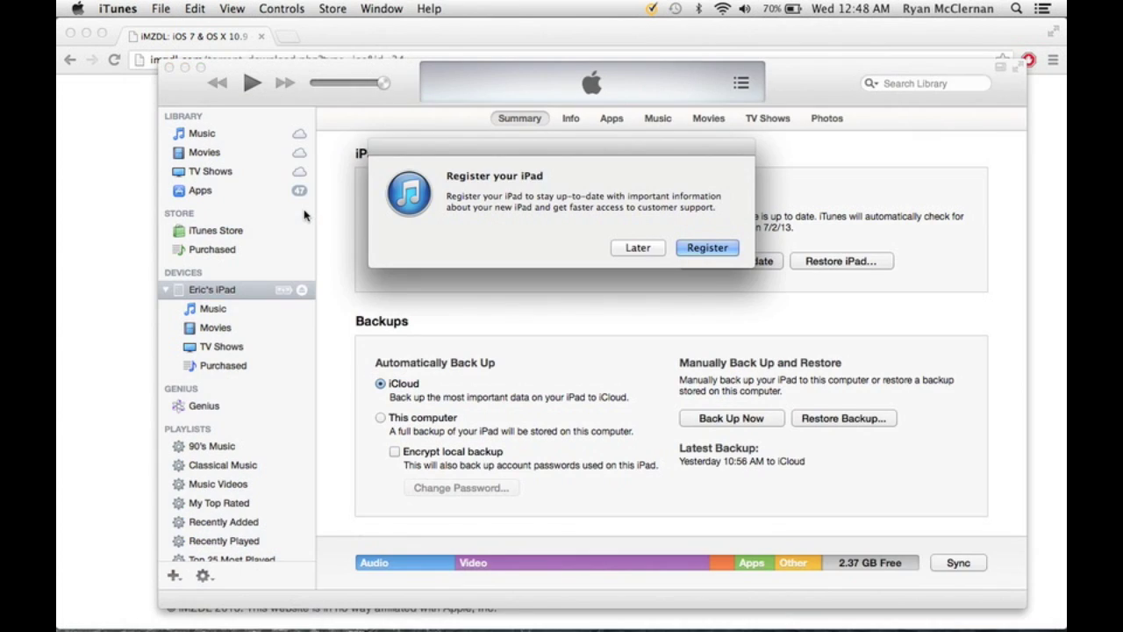
left_click(638, 247)
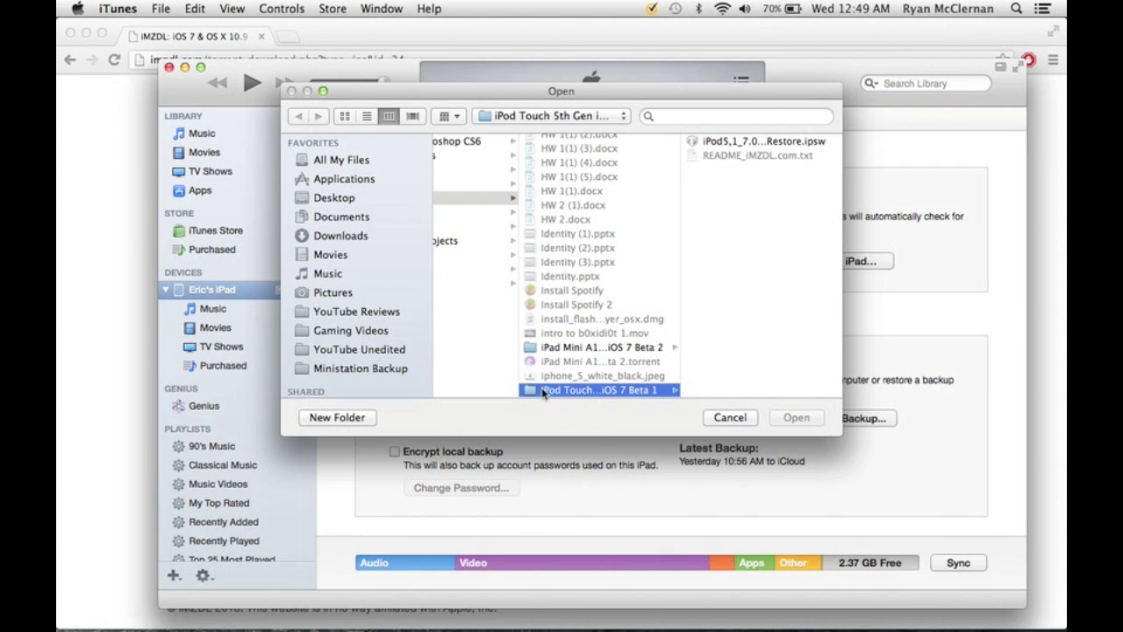
- Choose the iPad2,5 Restore.ipsw file in the iPad Mini iOS 7 Beta 2 folder and update the iPad to iOS 7.0 with it
left_click(579, 348)
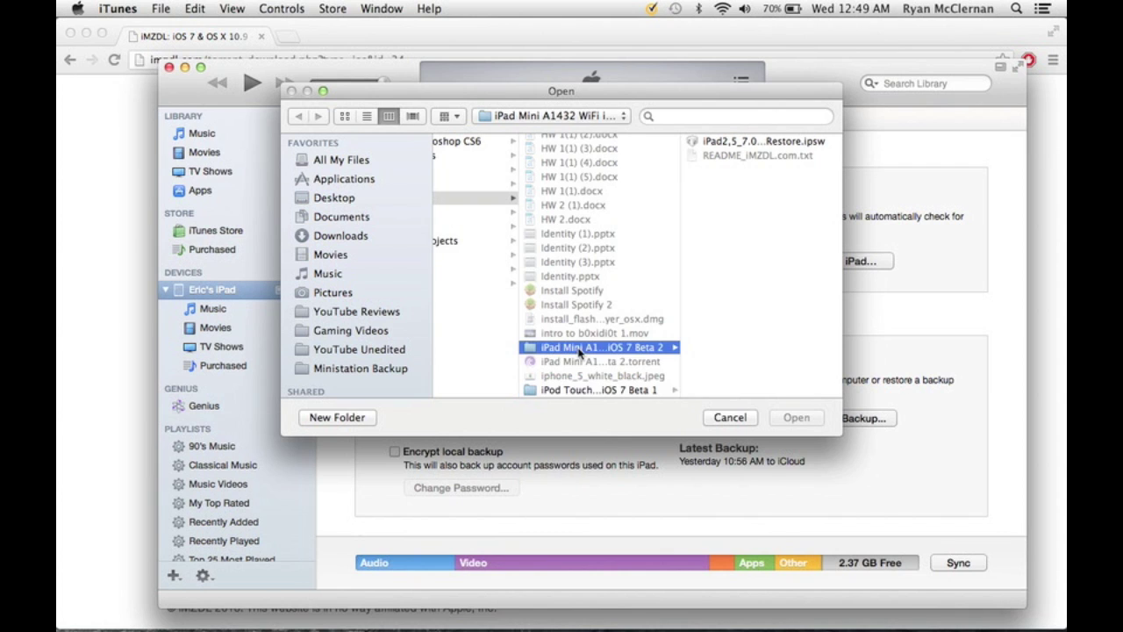
left_click(732, 143)
left_click(797, 419)
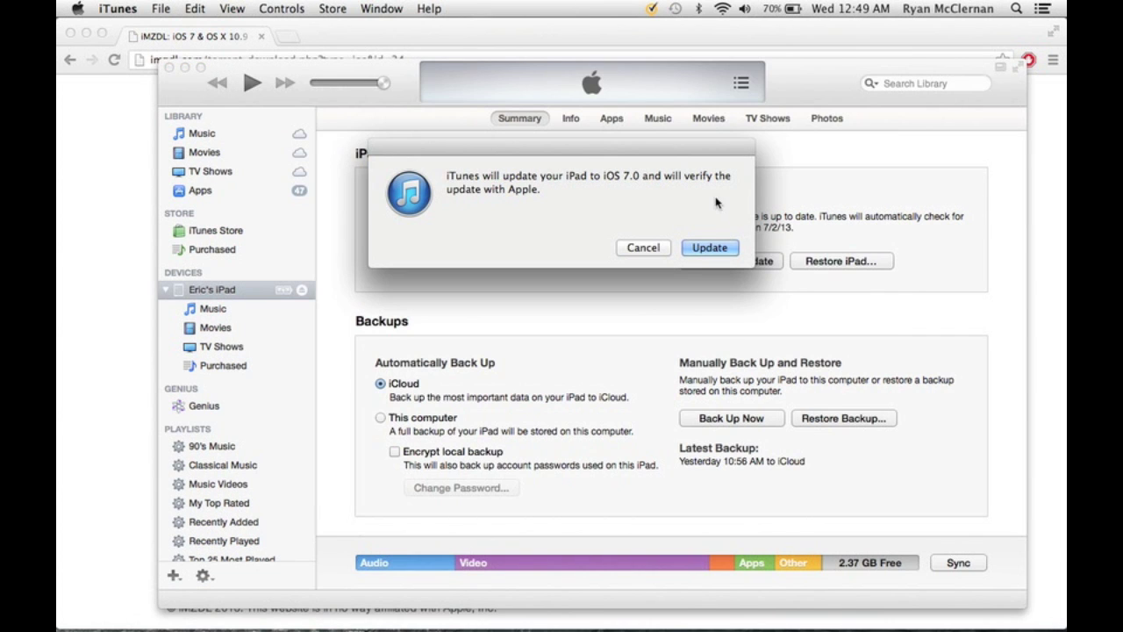
left_click(708, 249)
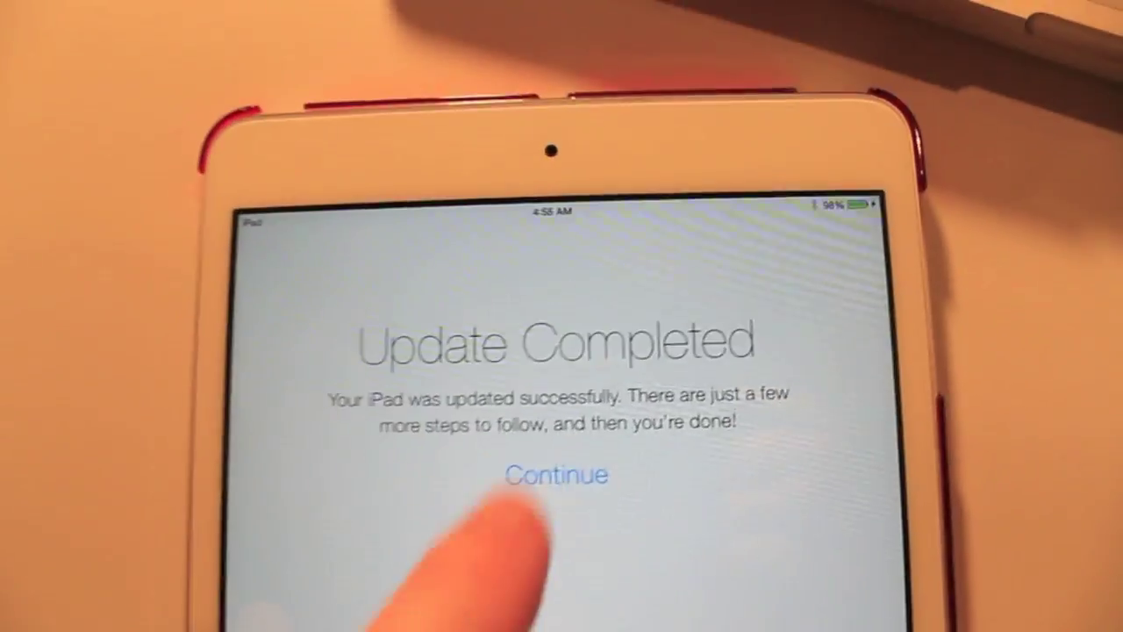
left_click(603, 377)
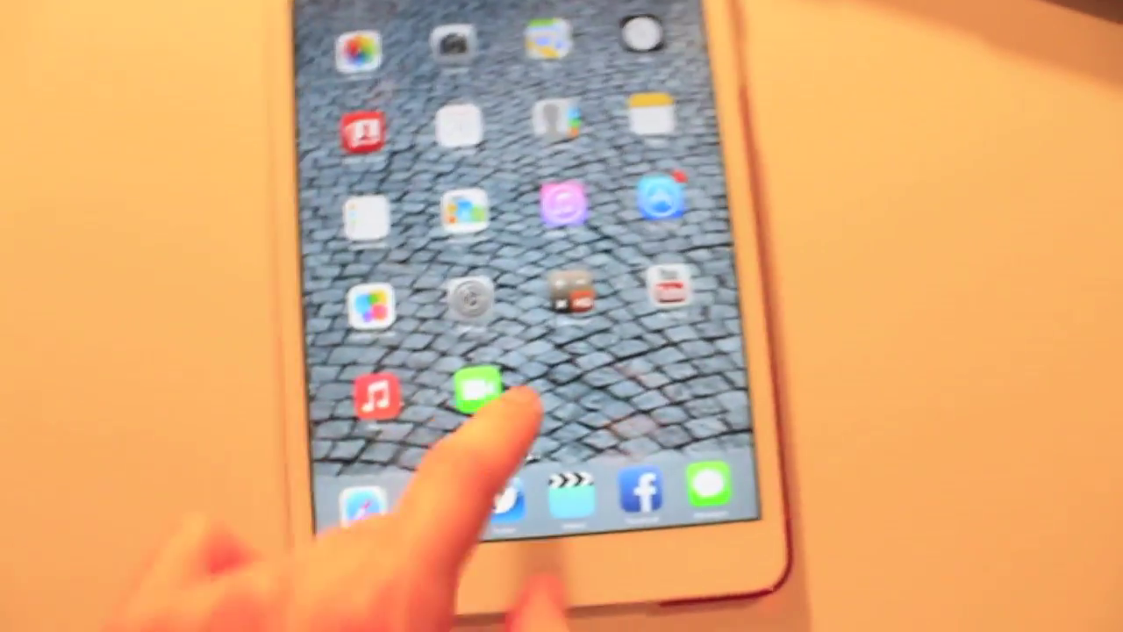
left_click_drag(477, 439, 320, 426)
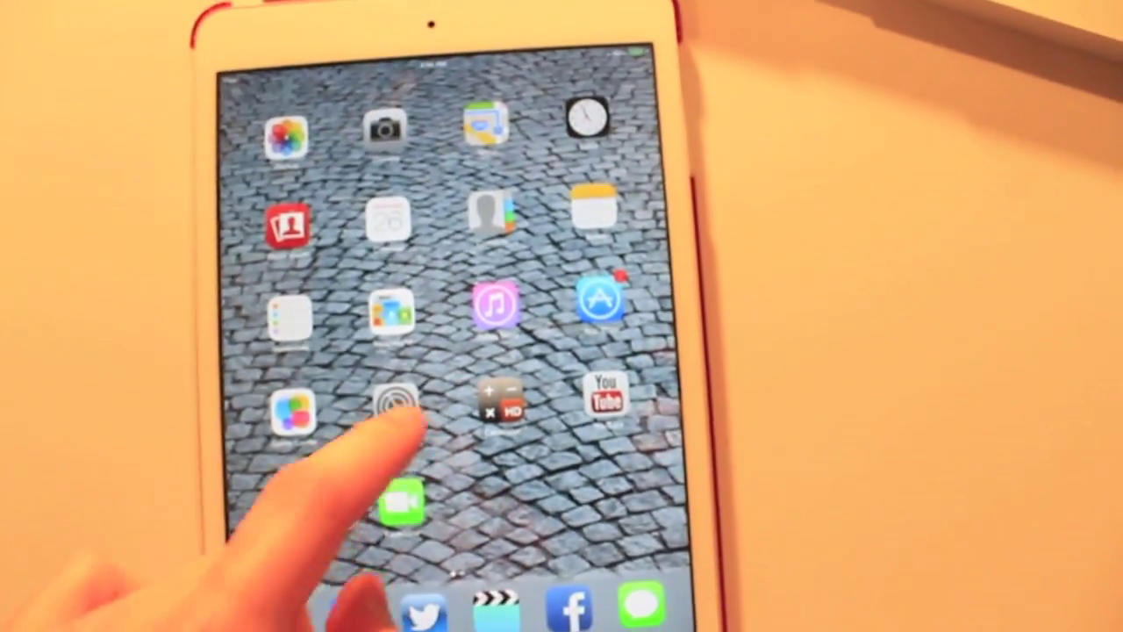
left_click_drag(421, 625, 422, 421)
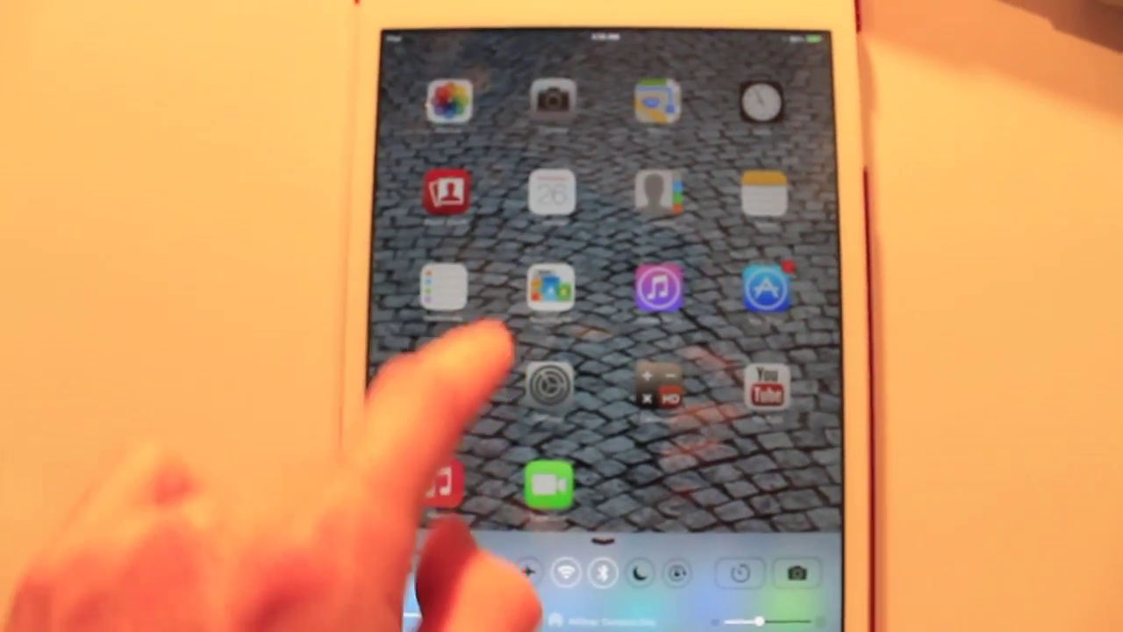
left_click(489, 334)
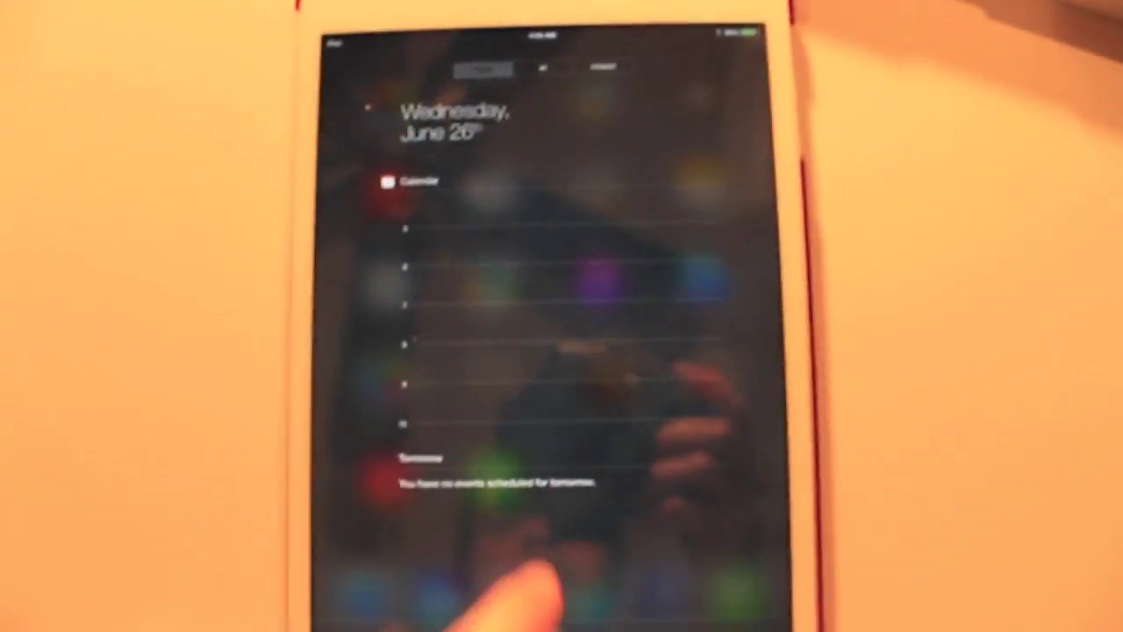
left_click_drag(527, 597, 526, 264)
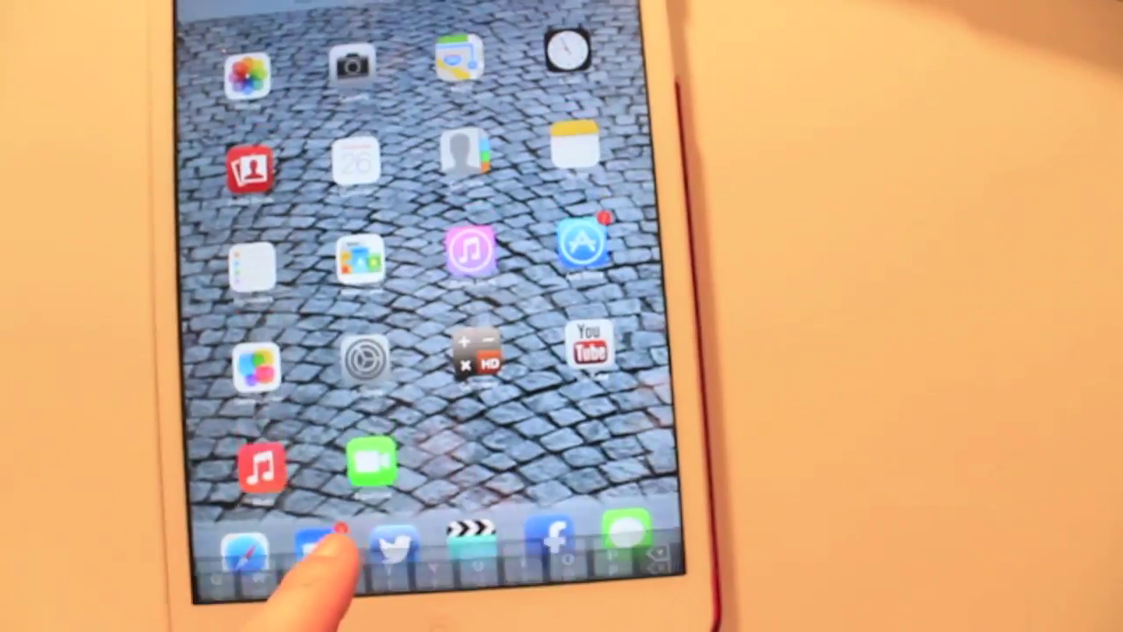
left_click_drag(413, 333, 412, 474)
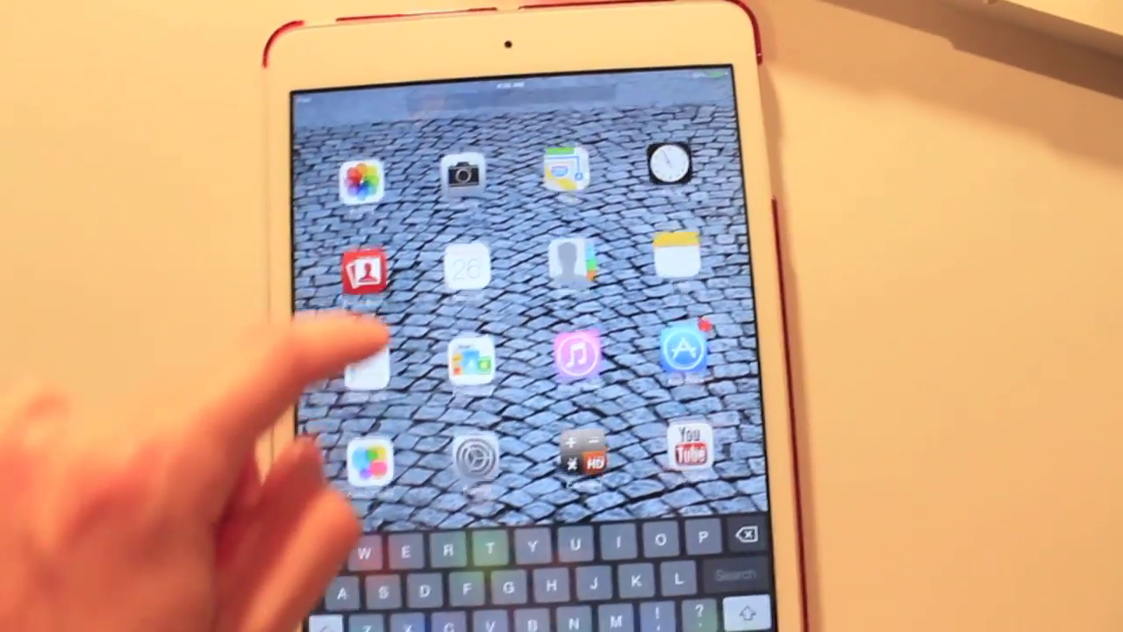
left_click(421, 351)
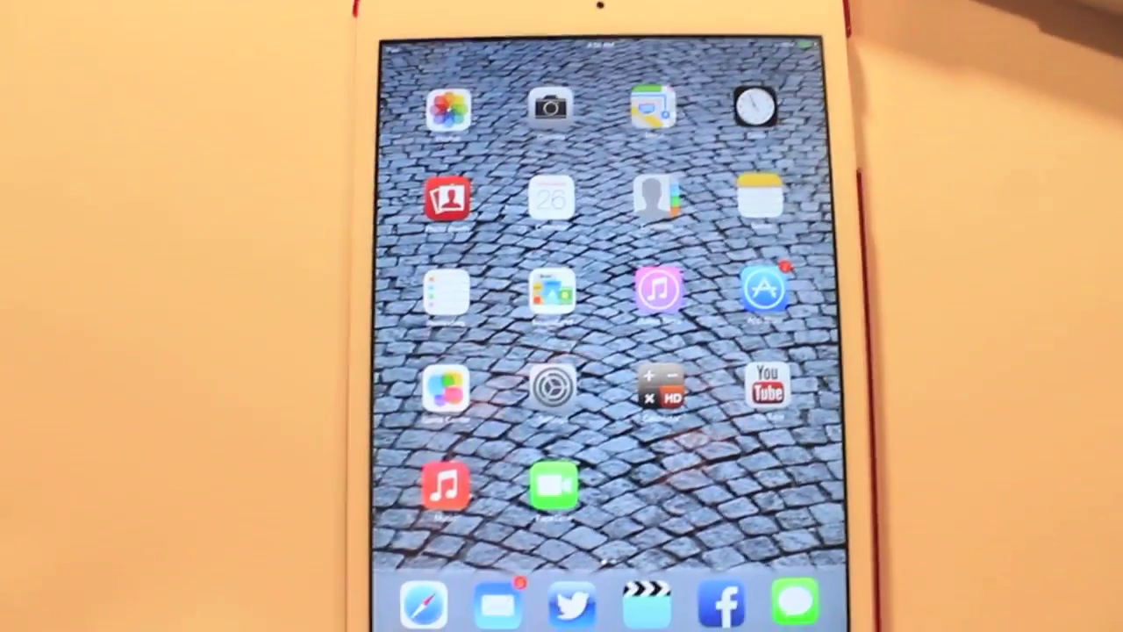